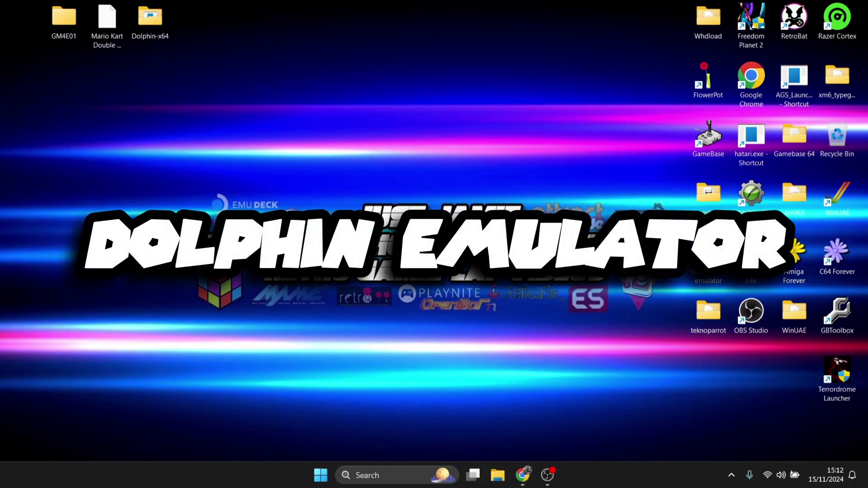
Bring the Chrome window showing the Mario Kart Double Dash!! HD home page to the front.
{"action": "left_click", "coordinate": [523, 475]}
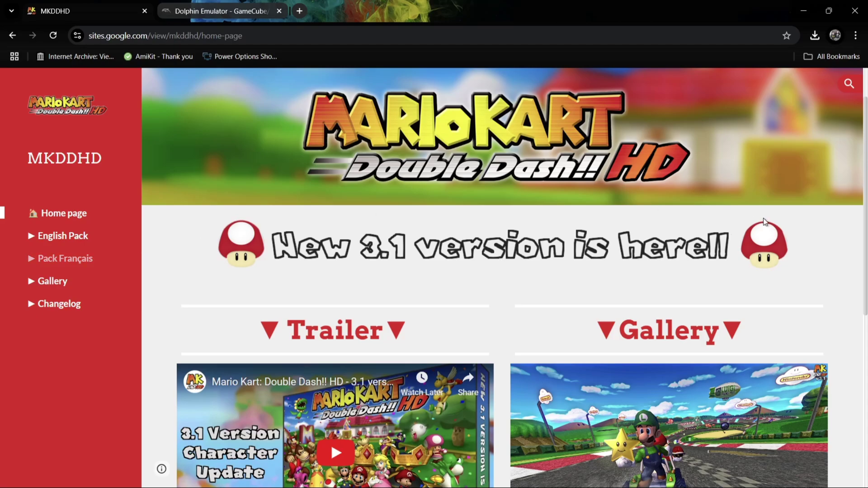
Scroll down to Downloads and open the MKDDHD English Texture Pack page.
{"action": "scroll", "coordinate": [866, 233], "scroll_direction": "down", "scroll_amount": 3}
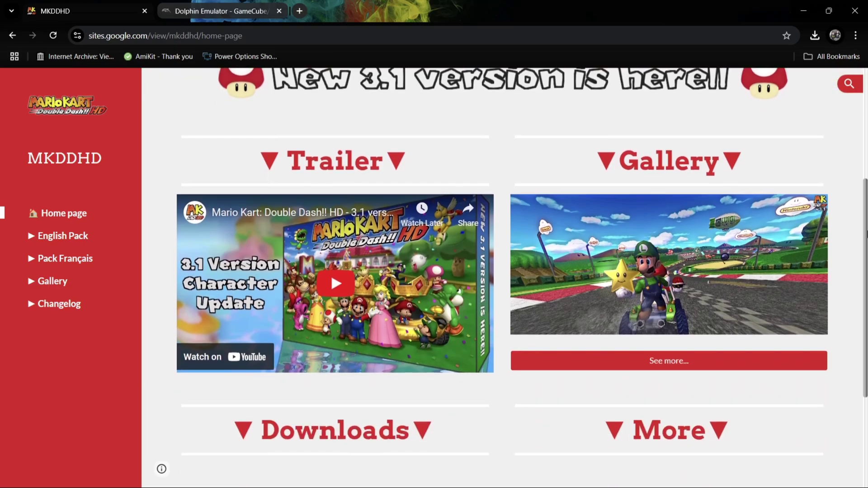
{"action": "scroll", "coordinate": [866, 233], "scroll_direction": "down", "scroll_amount": 2}
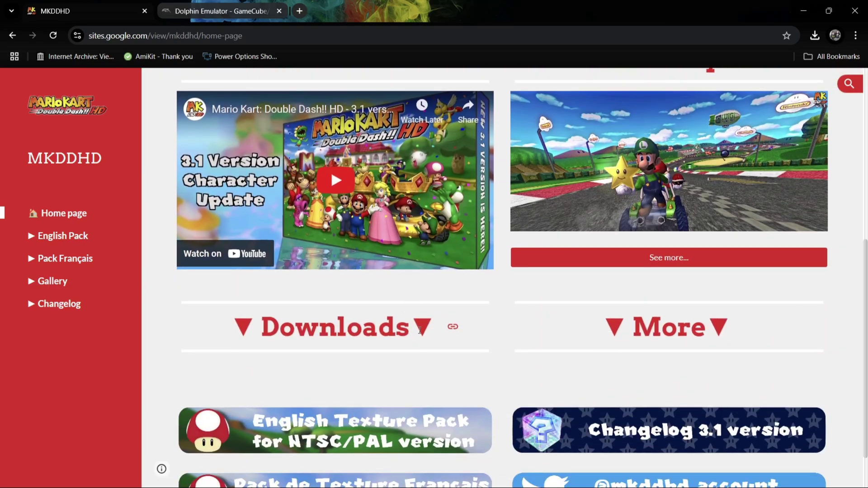
{"action": "right_click", "coordinate": [866, 337]}
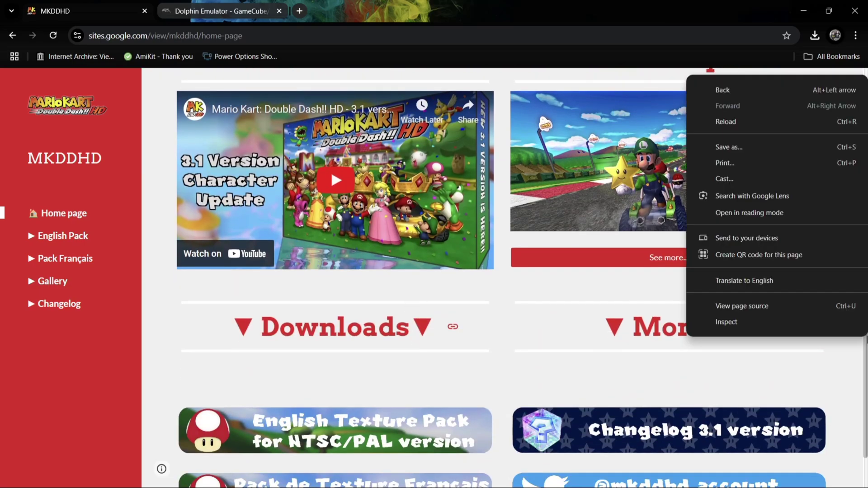
{"action": "left_click", "coordinate": [866, 383]}
{"action": "scroll", "coordinate": [867, 384], "scroll_direction": "down", "scroll_amount": 1}
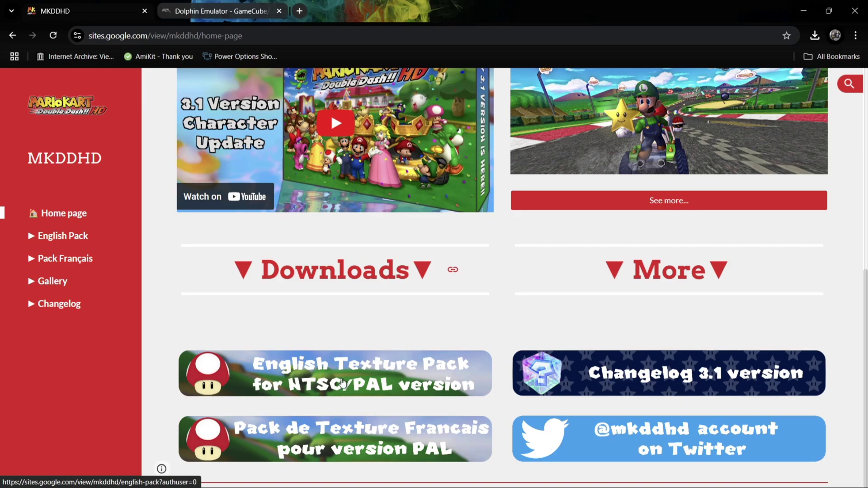
{"action": "left_click", "coordinate": [363, 377]}
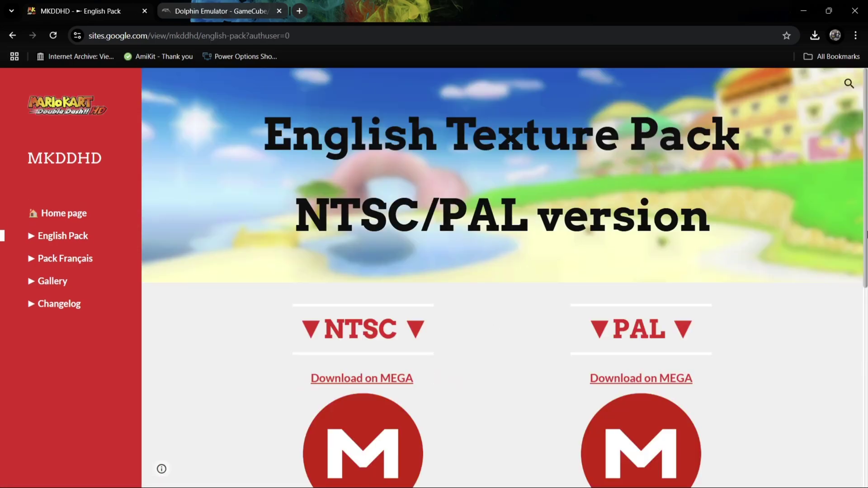
Review the pack's NTSC and PAL MEGA download links, then switch to the Dolphin Emulator tab.
{"action": "right_click", "coordinate": [865, 227]}
{"action": "scroll", "coordinate": [866, 210], "scroll_direction": "down", "scroll_amount": 2}
{"action": "scroll", "coordinate": [867, 213], "scroll_direction": "down", "scroll_amount": 1}
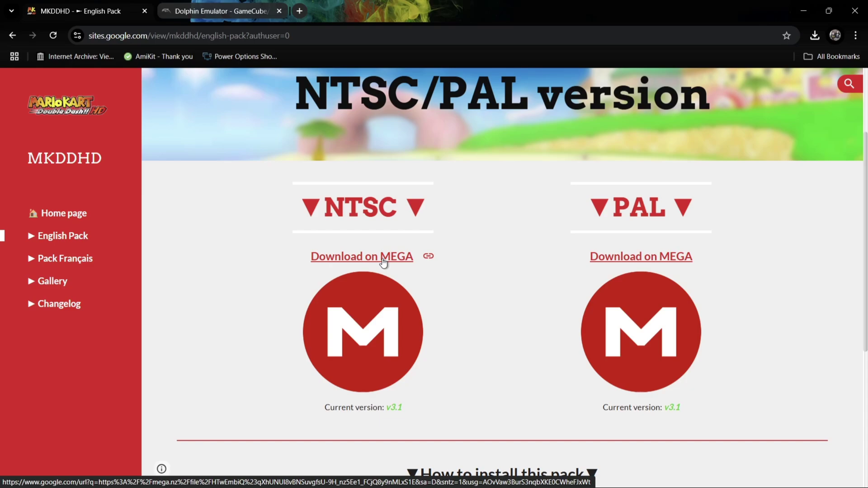
{"action": "left_click", "coordinate": [213, 5]}
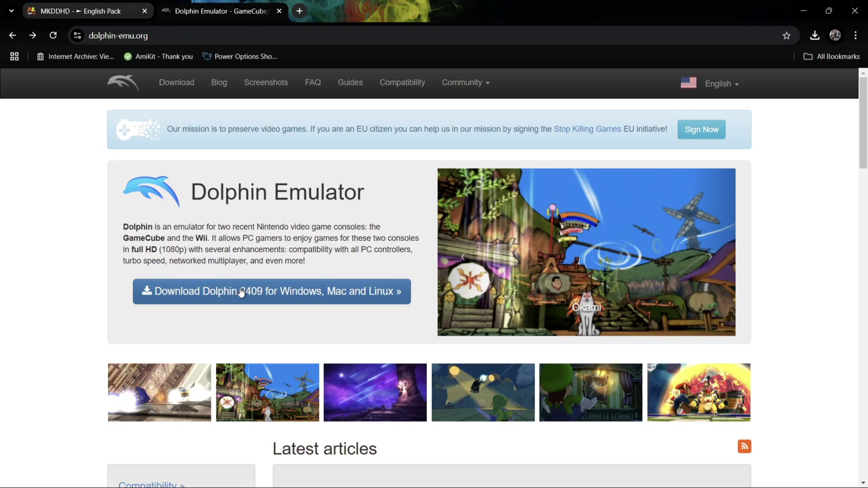
Open the dolphin-emu.org Download page and scroll to the 2409 release downloads.
{"action": "left_click", "coordinate": [287, 294]}
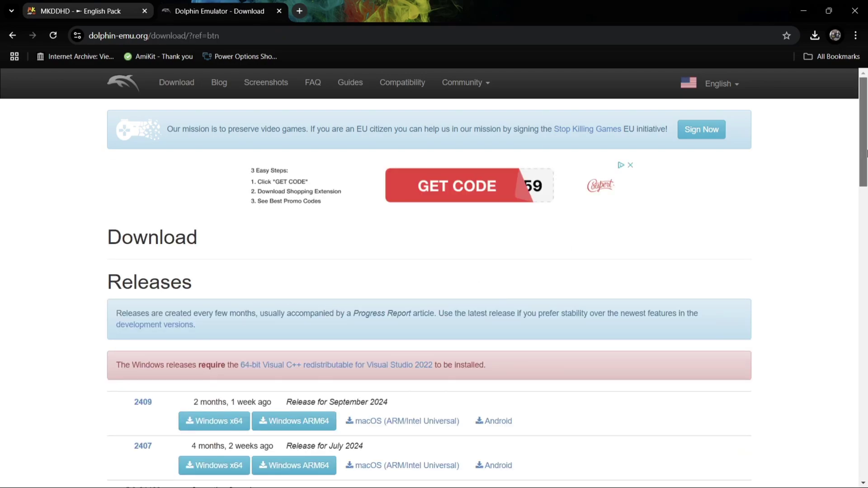
{"action": "scroll", "coordinate": [688, 224], "scroll_direction": "down", "scroll_amount": 5}
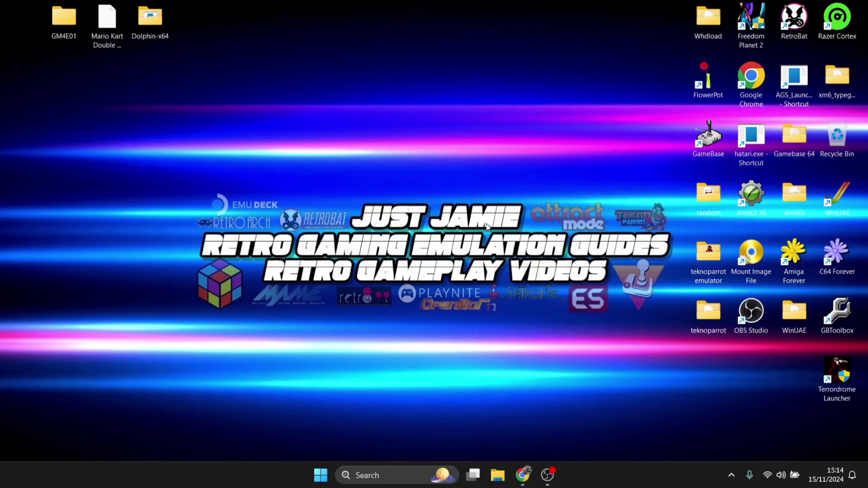
Open Dolphin-x64, run Dolphin.exe once declining usage statistics, then close it.
{"action": "left_click", "coordinate": [113, 36]}
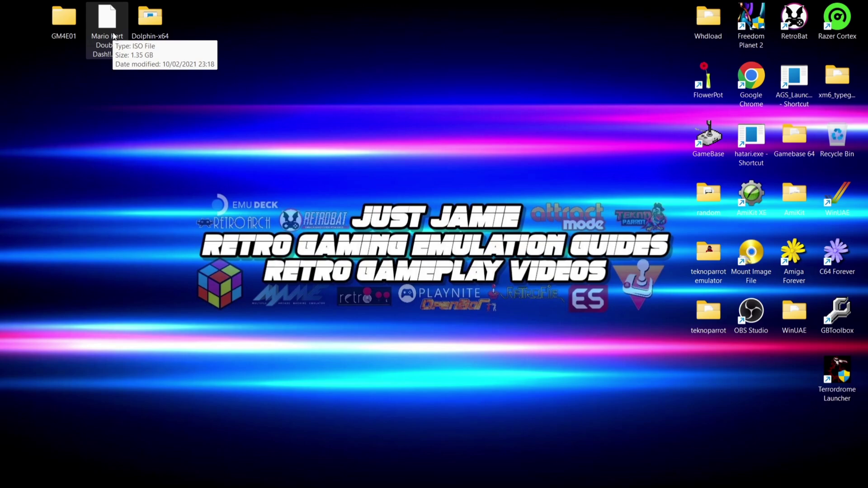
{"action": "left_click", "coordinate": [155, 31]}
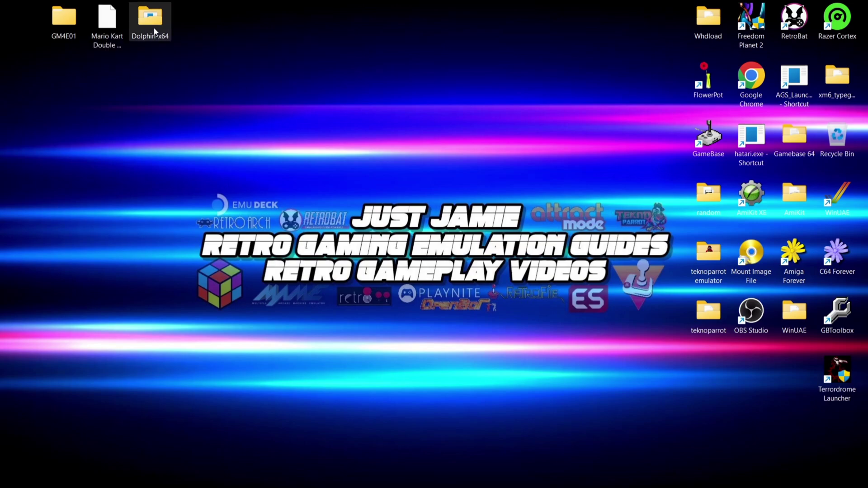
{"action": "double_click", "coordinate": [154, 31]}
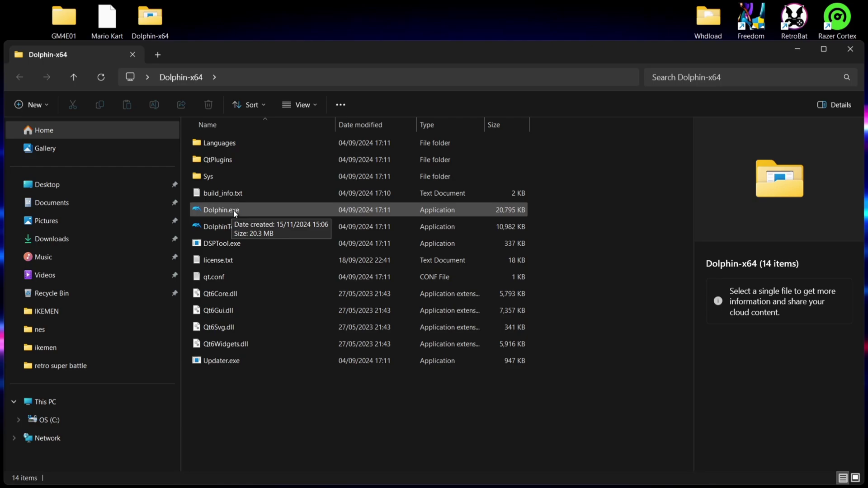
{"action": "double_click", "coordinate": [235, 212]}
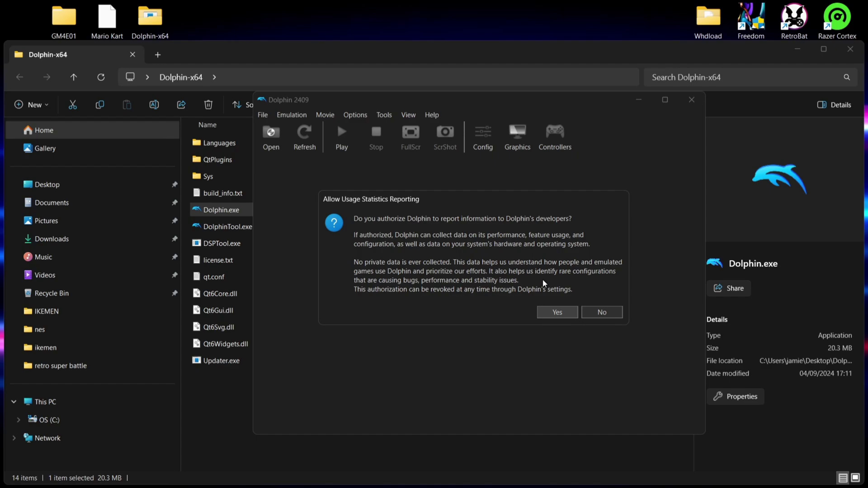
{"action": "left_click", "coordinate": [587, 311]}
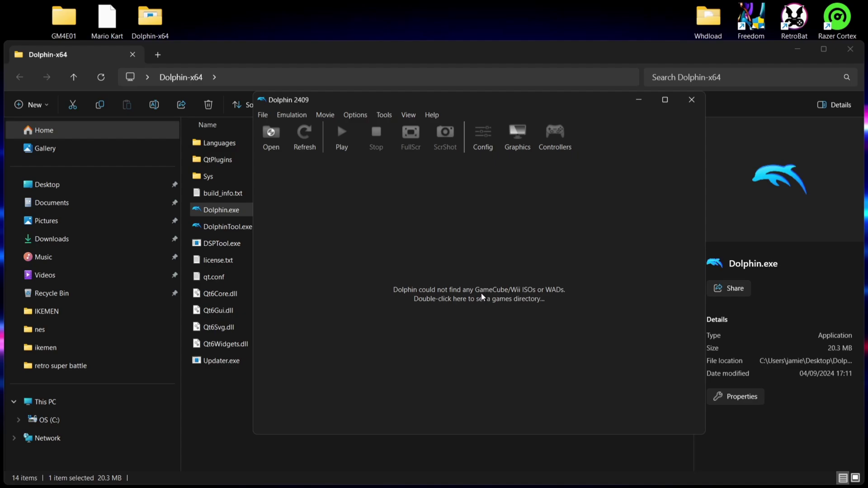
{"action": "left_click", "coordinate": [691, 102]}
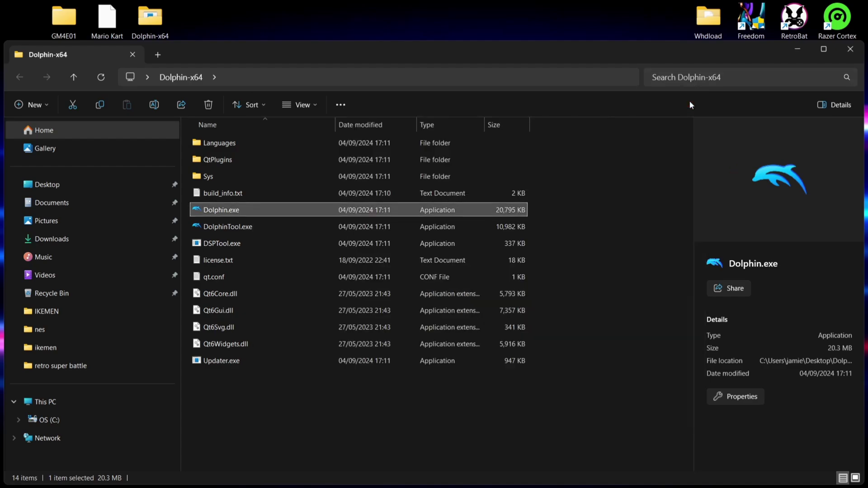
Create a 'games' folder in Dolphin-x64, move the Mario Kart ISO into it, then reopen Dolphin.
{"action": "left_click", "coordinate": [243, 402]}
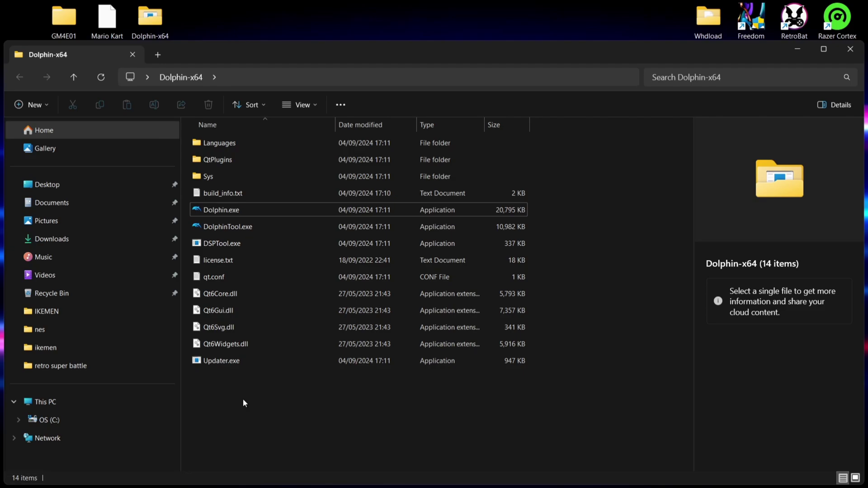
{"action": "right_click", "coordinate": [243, 399]}
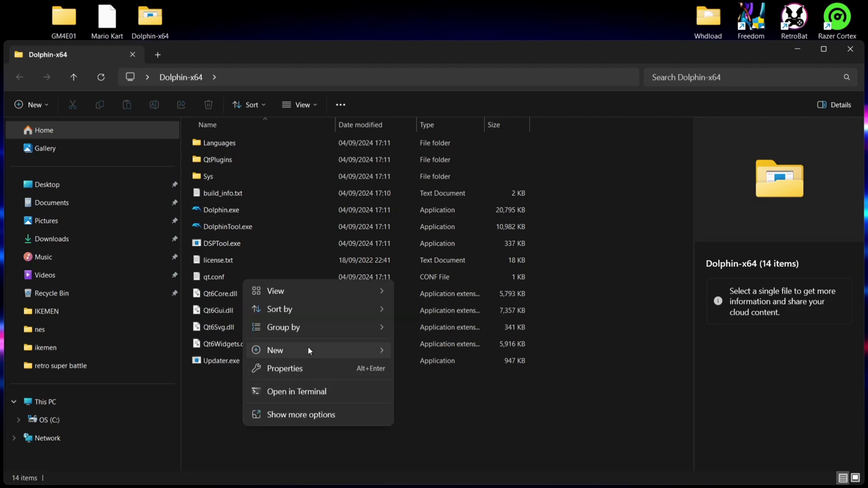
{"action": "mouse_move", "coordinate": [308, 349]}
{"action": "left_click", "coordinate": [436, 349]}
{"action": "type", "text": "games"}
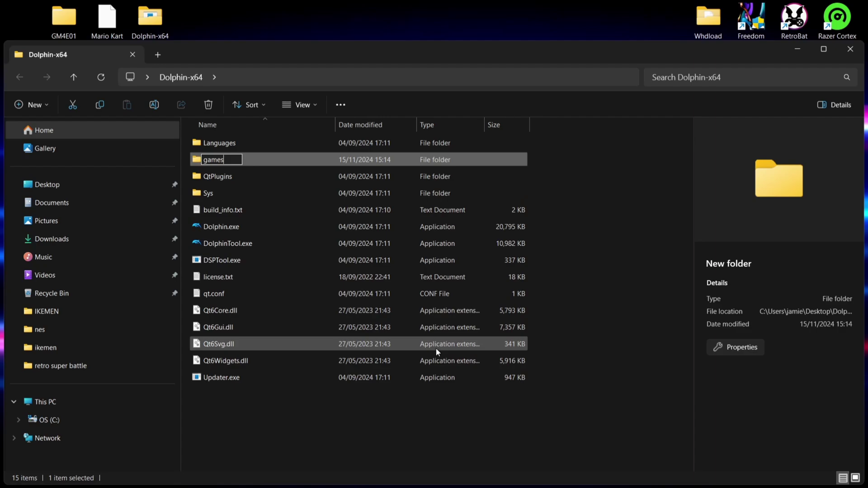
{"action": "left_click", "coordinate": [428, 418]}
{"action": "left_click_drag", "start_coordinate": [110, 24], "coordinate": [236, 158]}
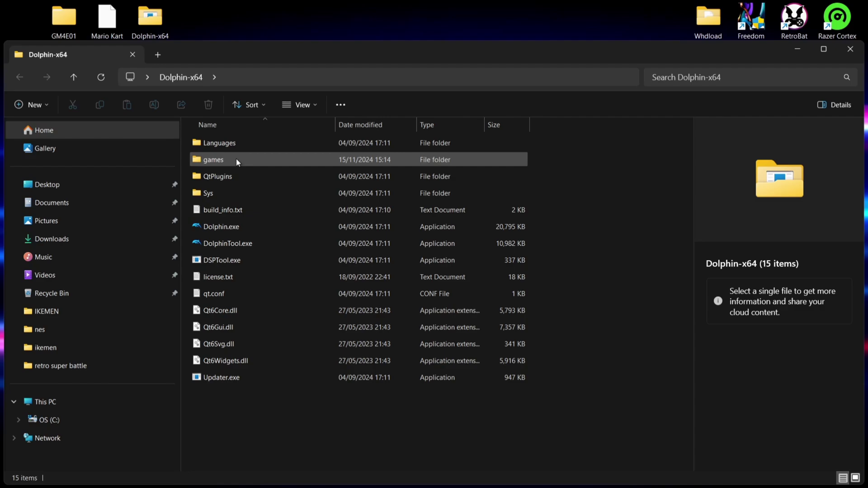
{"action": "double_click", "coordinate": [243, 225]}
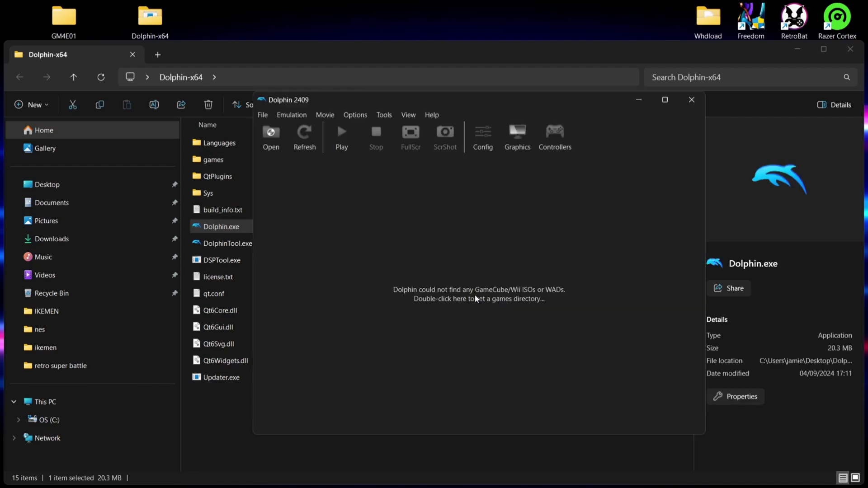
Set Dolphin-x64\games as Dolphin's games directory so Mario Kart: Double Dash!! is listed.
{"action": "double_click", "coordinate": [475, 295]}
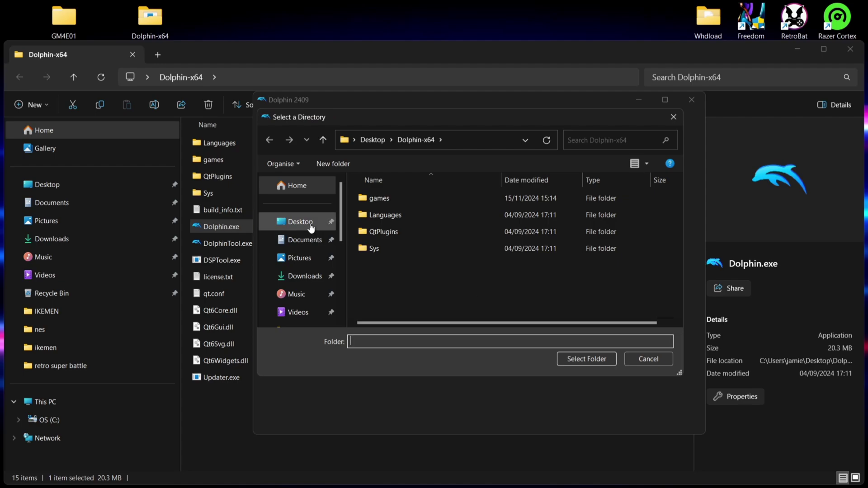
{"action": "left_click", "coordinate": [381, 199]}
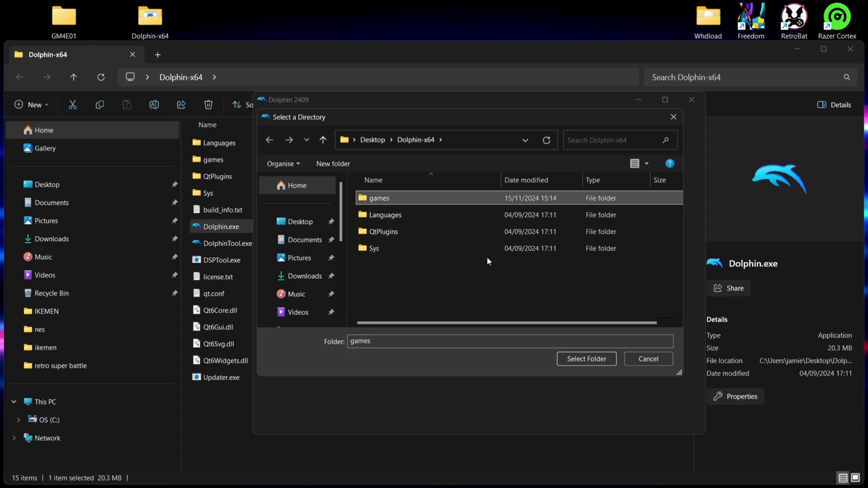
{"action": "left_click", "coordinate": [584, 359]}
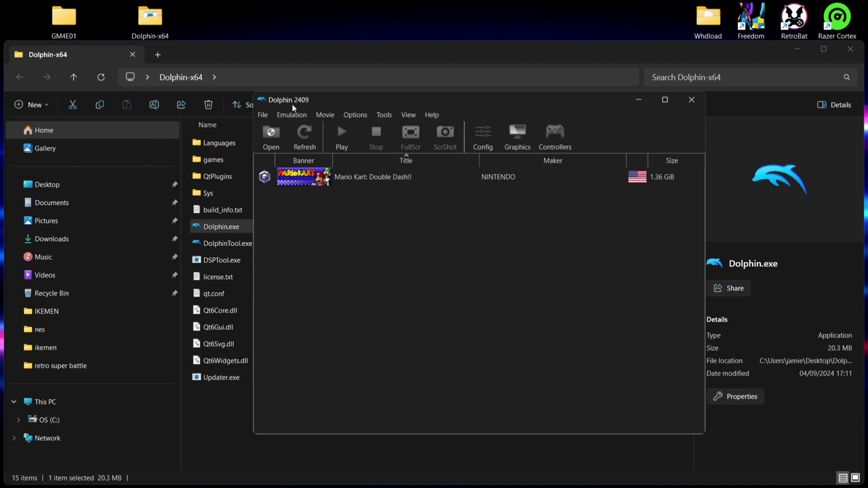
{"action": "left_click", "coordinate": [263, 115]}
Open Dolphin's user Load\Textures folder and close the Dolphin-x64 folder window.
{"action": "left_click", "coordinate": [272, 182]}
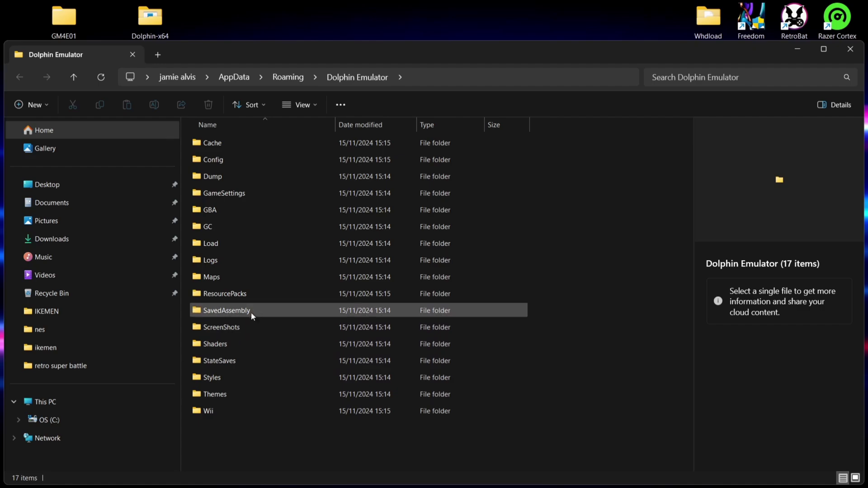
{"action": "double_click", "coordinate": [237, 244]}
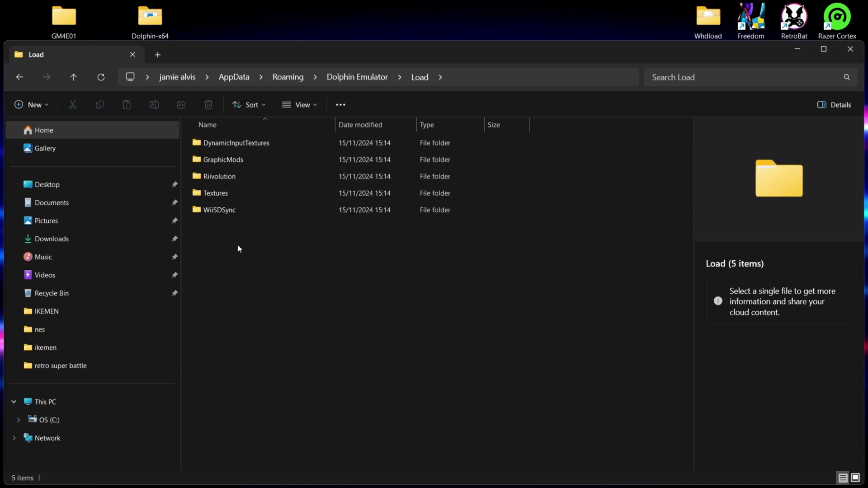
{"action": "double_click", "coordinate": [229, 192]}
{"action": "left_click_drag", "start_coordinate": [178, 60], "coordinate": [364, 41]}
{"action": "left_click", "coordinate": [174, 49]}
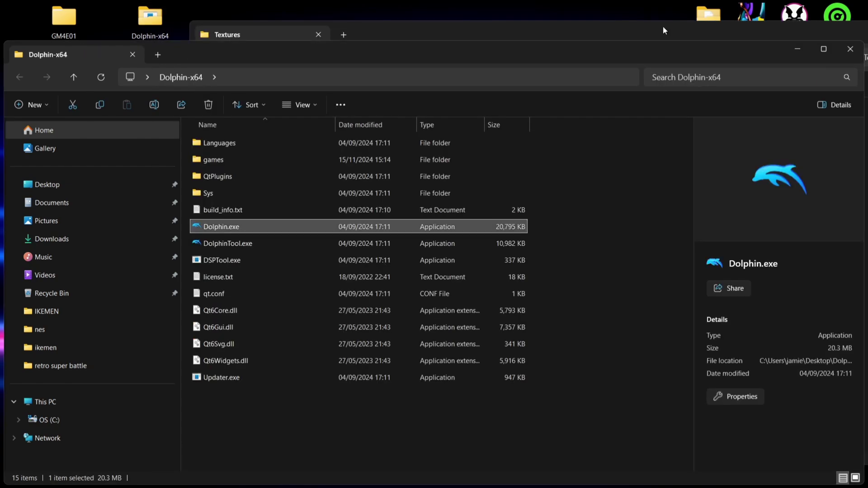
{"action": "left_click", "coordinate": [847, 49]}
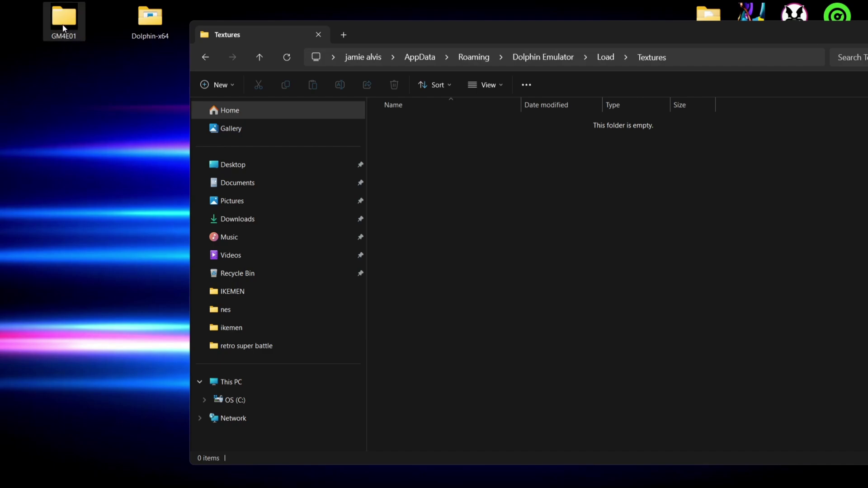
Move the GM4E01 folder from the desktop into Load\Textures, then close Explorer.
{"action": "left_click_drag", "start_coordinate": [64, 28], "coordinate": [545, 204]}
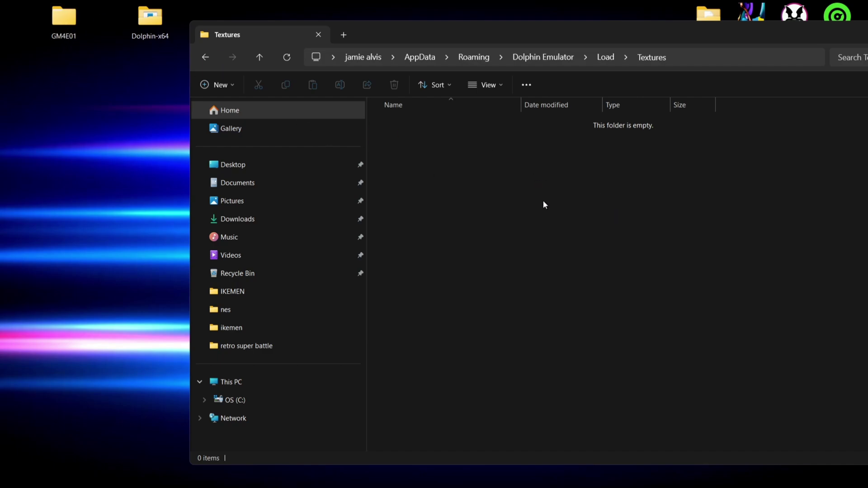
{"action": "left_click", "coordinate": [205, 55]}
{"action": "left_click", "coordinate": [205, 56]}
{"action": "left_click_drag", "start_coordinate": [566, 42], "coordinate": [215, 125]}
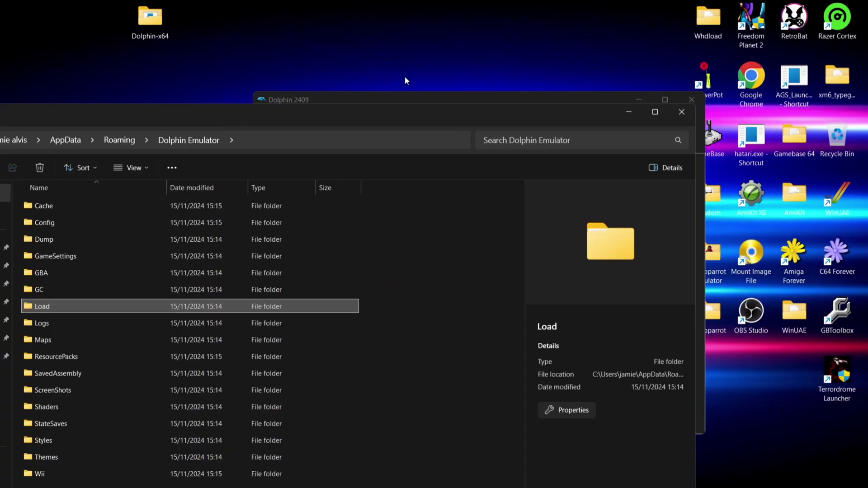
{"action": "left_click", "coordinate": [686, 117]}
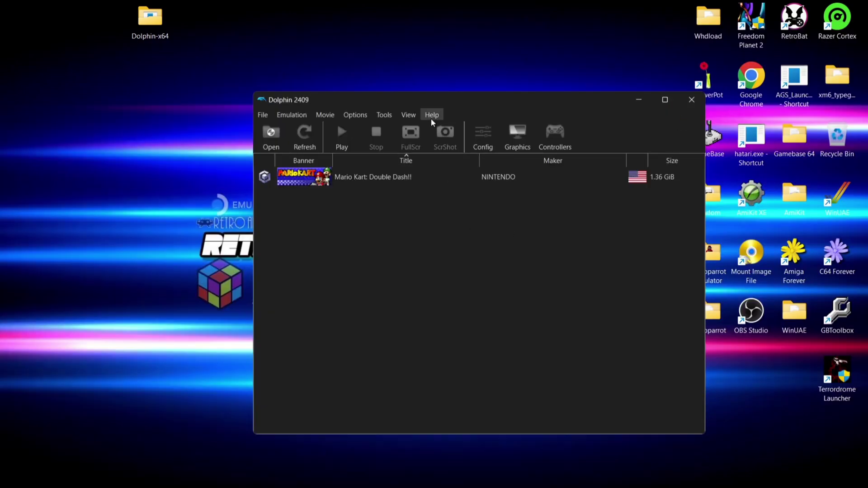
Maximize Dolphin, test Mario Kart: Double Dash!! in fullscreen, then stop the emulation.
{"action": "double_click", "coordinate": [427, 100]}
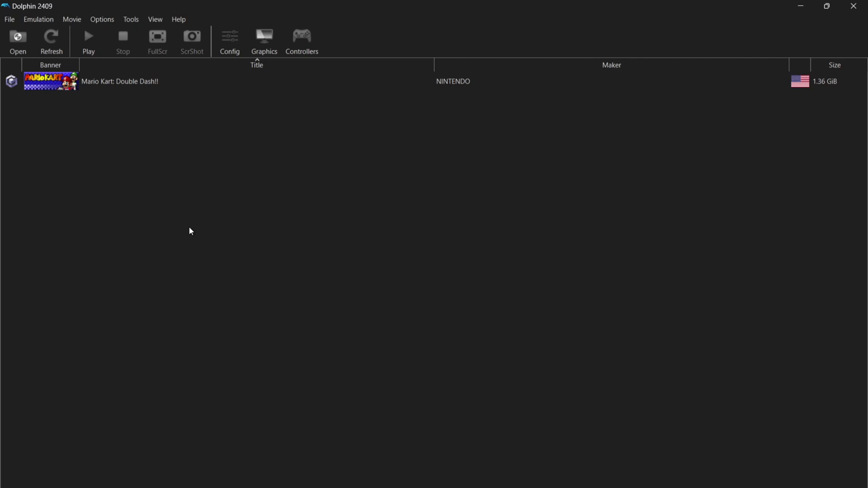
{"action": "double_click", "coordinate": [144, 86]}
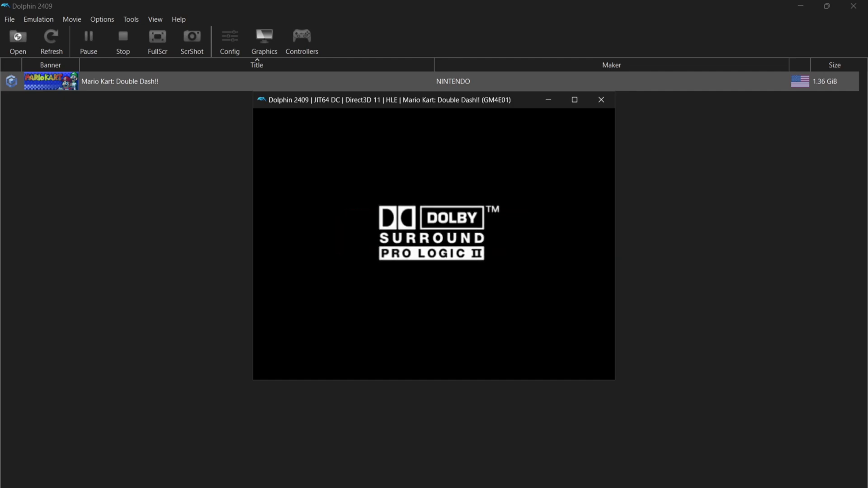
{"action": "key", "text": "alt+Return"}
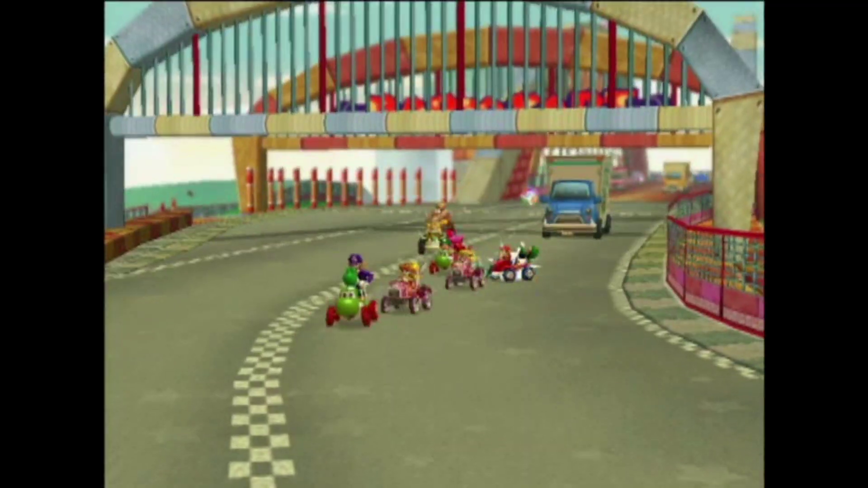
{"action": "key", "text": "Escape"}
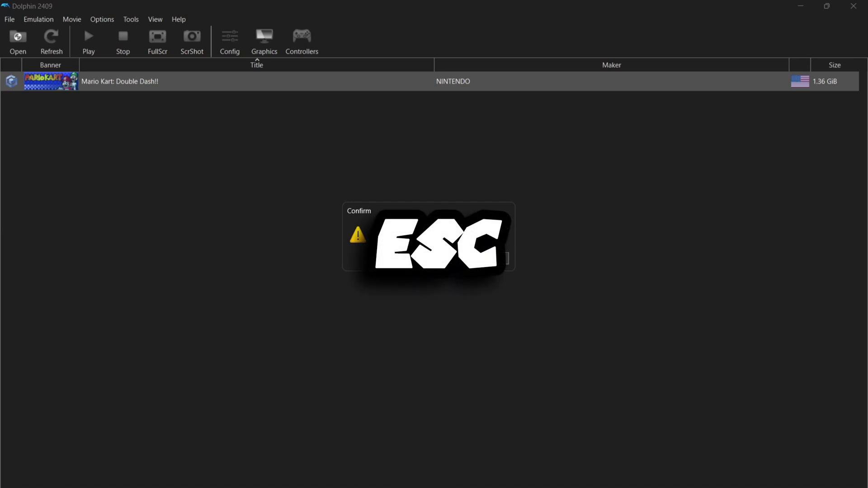
{"action": "key", "text": "Return"}
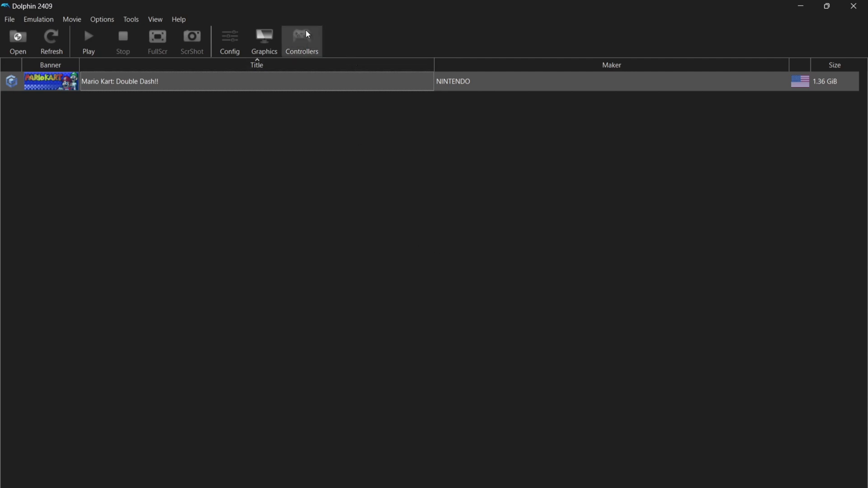
Set the Port 1 GameCube controller's device to XInput/0/Gamepad.
{"action": "left_click", "coordinate": [305, 42]}
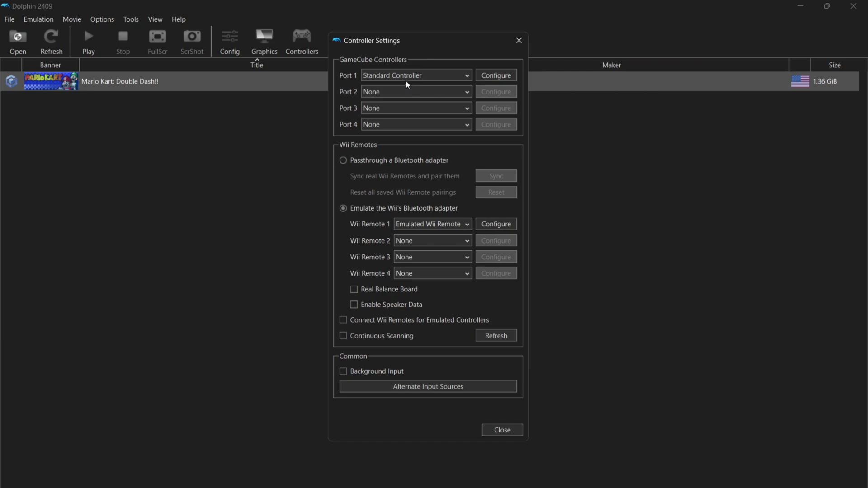
{"action": "left_click", "coordinate": [497, 76]}
{"action": "left_click", "coordinate": [289, 86]}
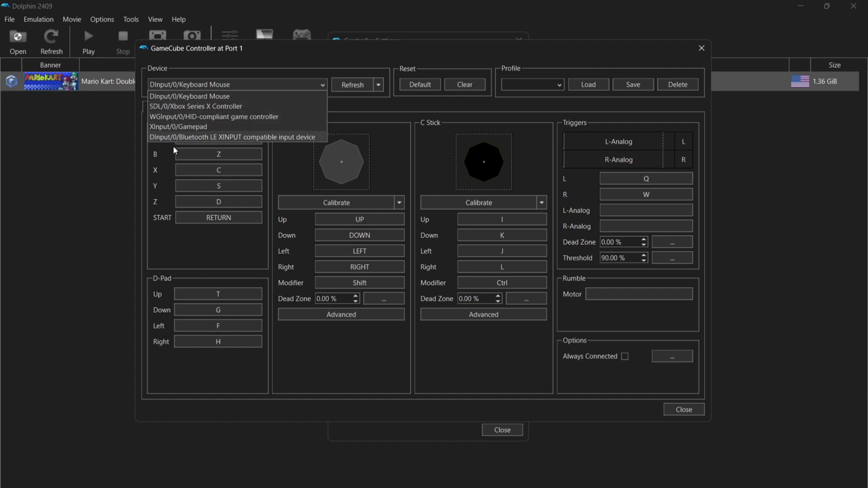
{"action": "left_click", "coordinate": [202, 128]}
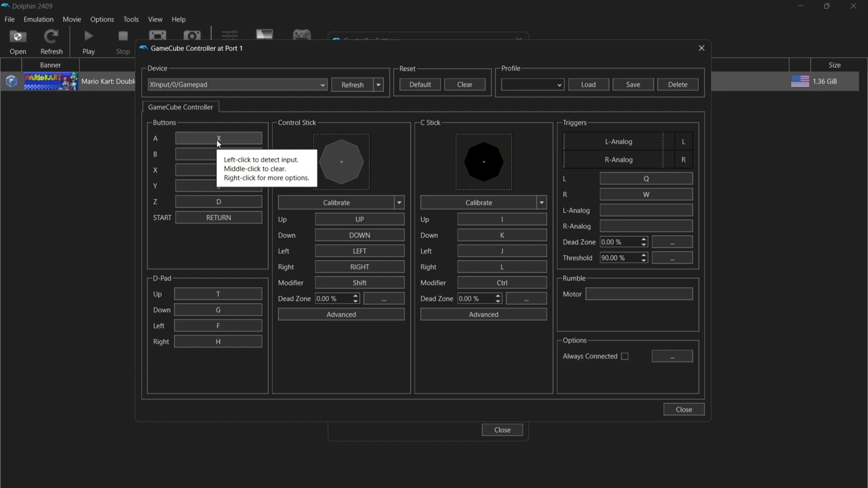
Bind the A, B, X, Y, Z and START buttons to the gamepad (B to Button X, Z to Trigger R).
{"action": "left_click", "coordinate": [218, 139]}
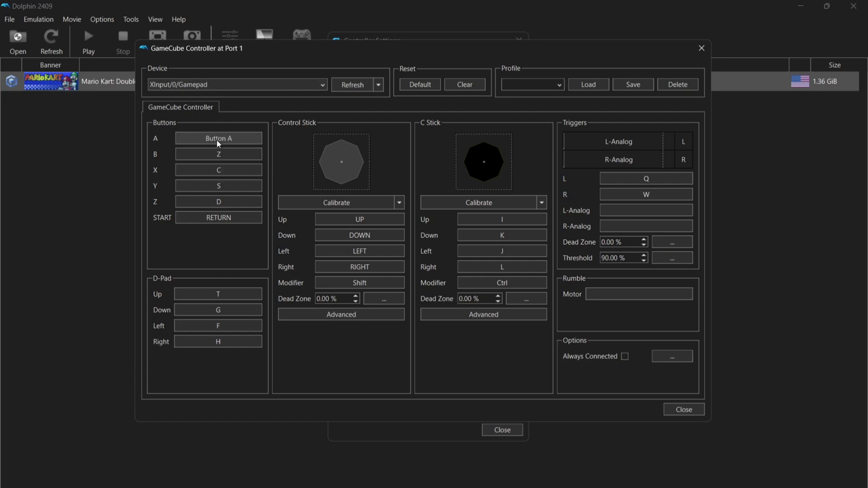
{"action": "left_click", "coordinate": [220, 154]}
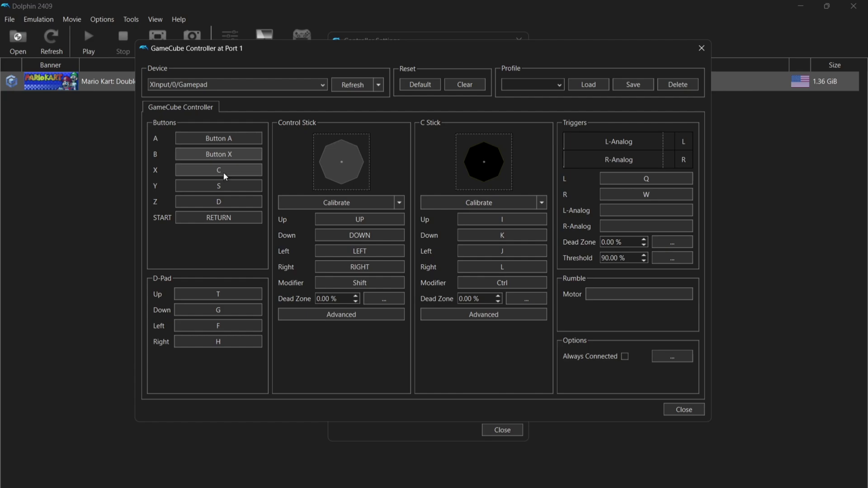
{"action": "left_click", "coordinate": [225, 174]}
{"action": "left_click", "coordinate": [223, 186]}
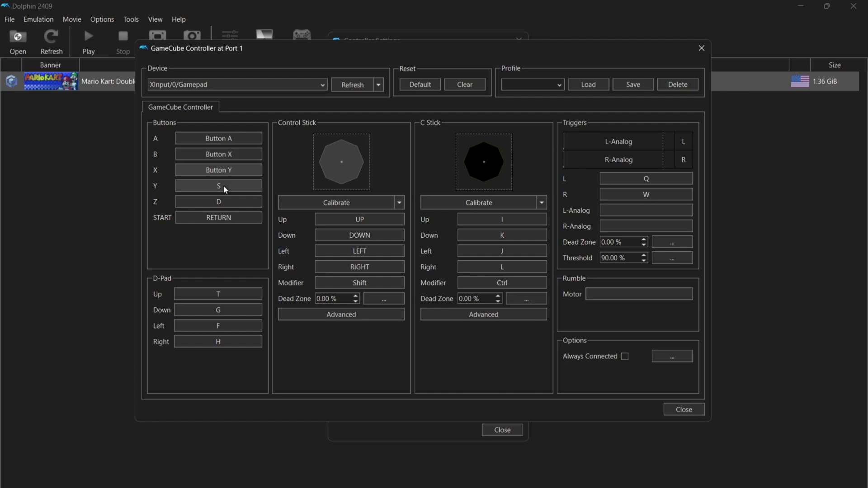
{"action": "left_click", "coordinate": [224, 201]}
{"action": "left_click", "coordinate": [226, 217]}
Bind the D-Pad to Pad N/S/W/E, both sticks to the analog sticks, and the triggers.
{"action": "left_click", "coordinate": [231, 295]}
{"action": "left_click", "coordinate": [233, 310]}
{"action": "left_click", "coordinate": [234, 326]}
{"action": "left_click", "coordinate": [234, 342]}
{"action": "left_click", "coordinate": [357, 219]}
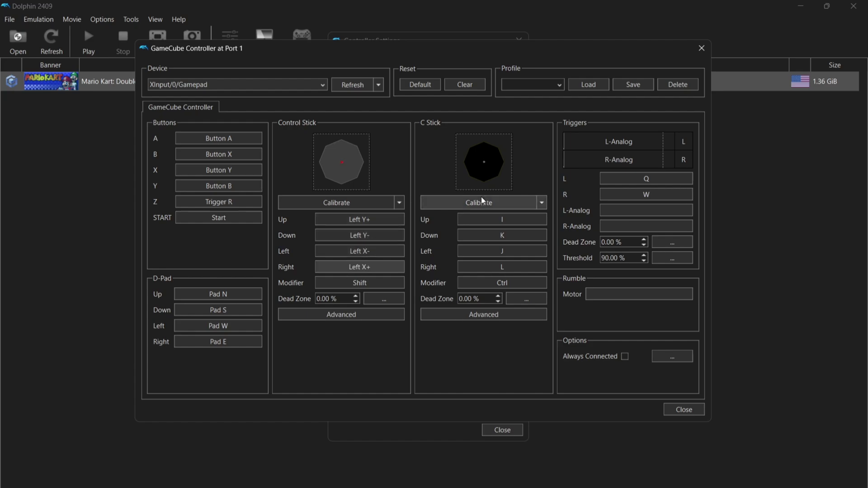
{"action": "left_click", "coordinate": [502, 220]}
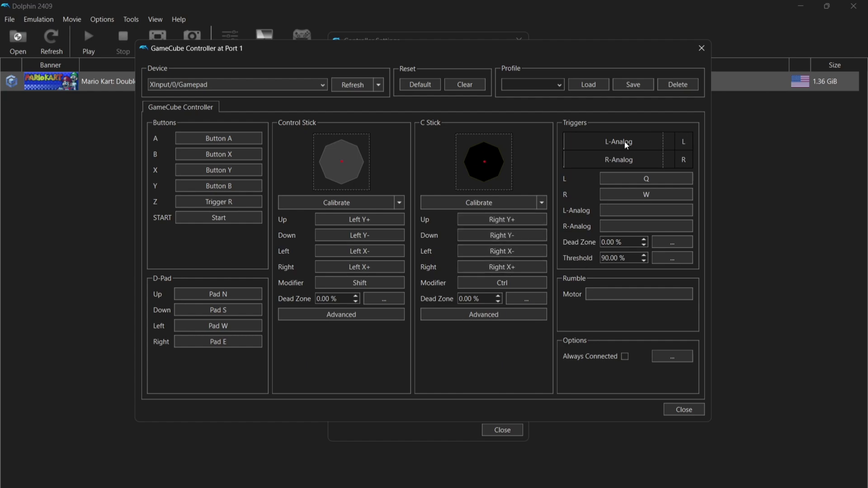
{"action": "left_click", "coordinate": [635, 179]}
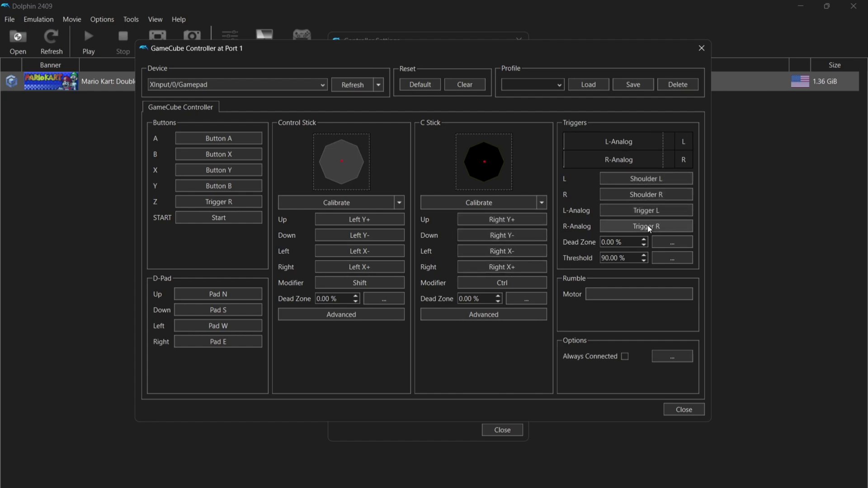
Save the mapping as a named controller profile and close the controller settings.
{"action": "left_click", "coordinate": [537, 84]}
{"action": "type", "text": "j"}
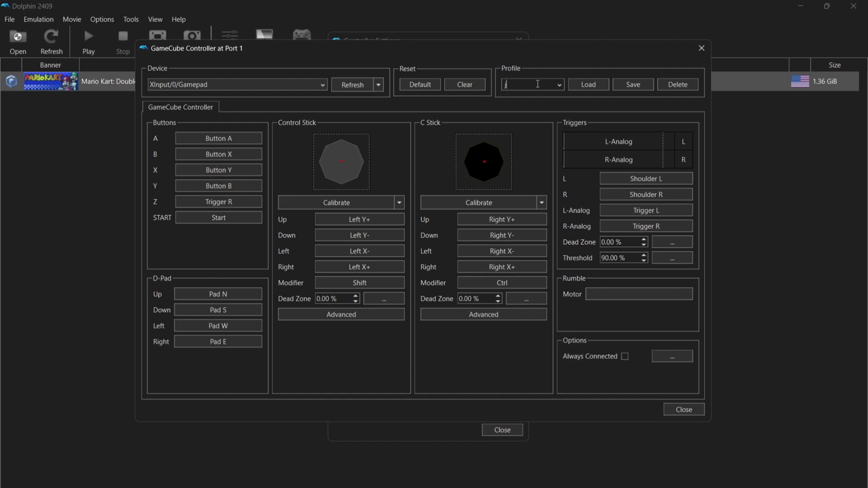
{"action": "type", "text": "ustjamie"}
{"action": "left_click", "coordinate": [681, 408]}
{"action": "key", "text": "Escape"}
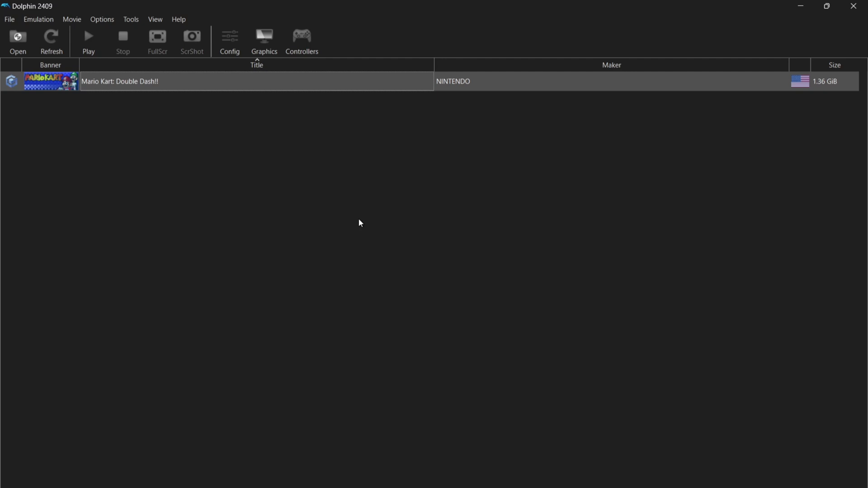
Tick Load Custom Textures under Utility on the Graphics window's Advanced tab.
{"action": "left_click", "coordinate": [268, 39]}
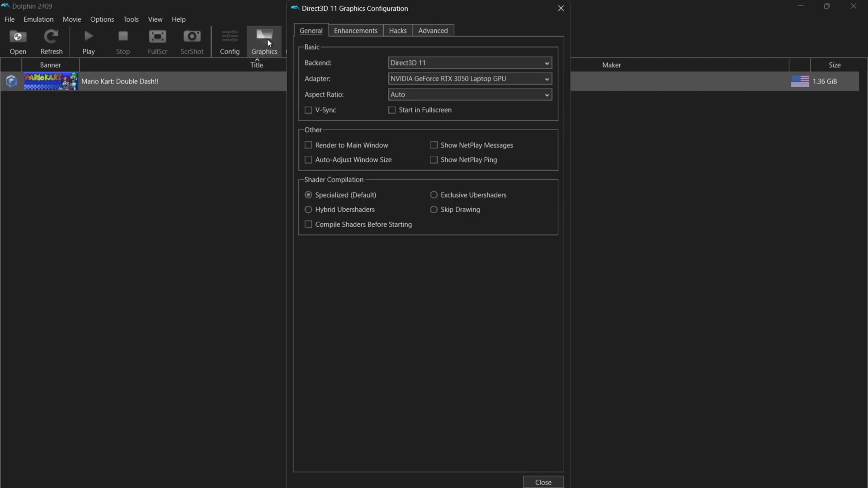
{"action": "left_click", "coordinate": [434, 30]}
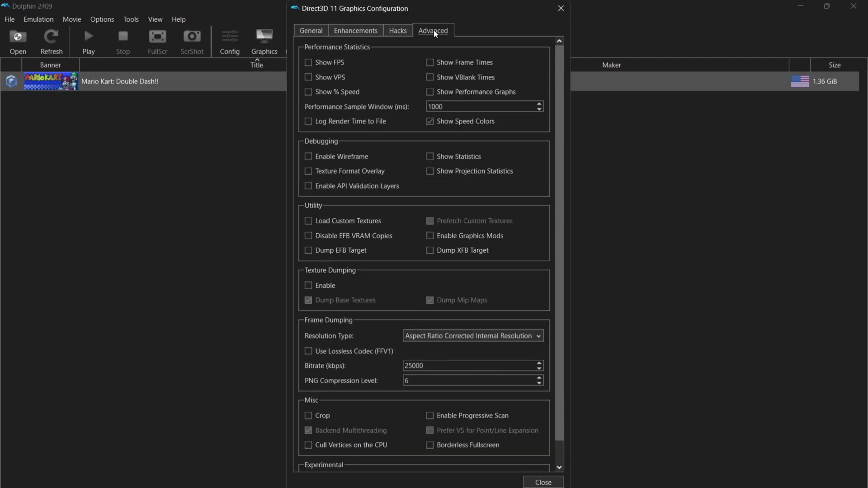
{"action": "left_click", "coordinate": [308, 220]}
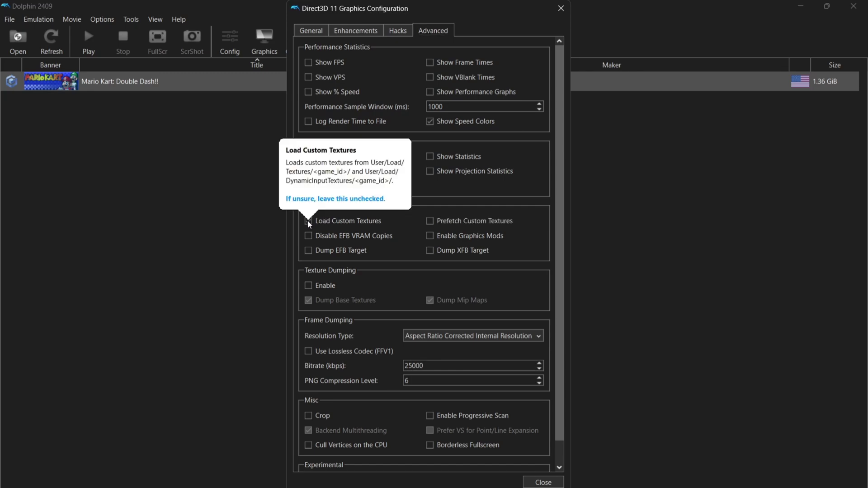
{"action": "mouse_move", "coordinate": [433, 222]}
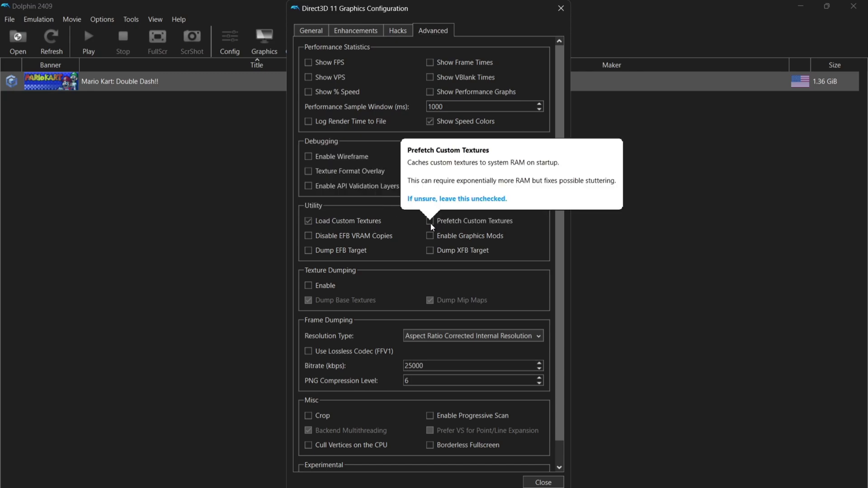